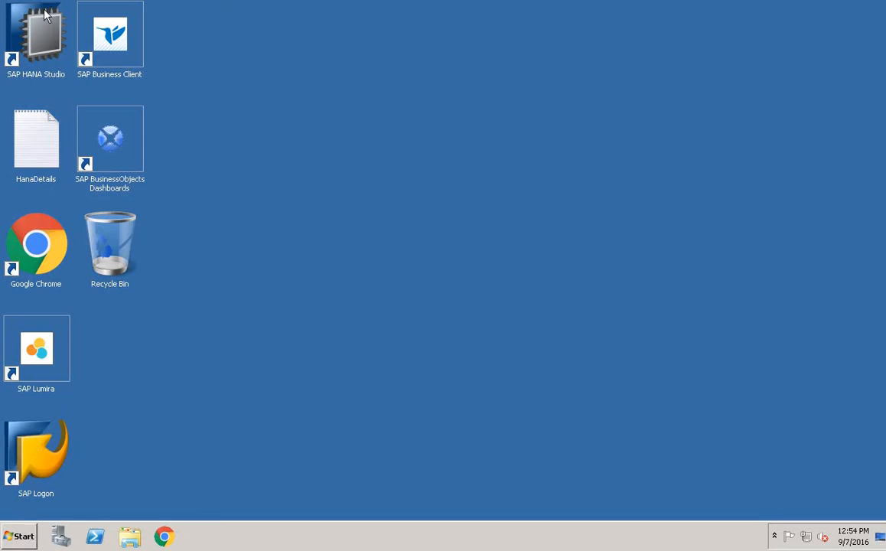
Launch SAP HANA Studio from the installed SAP HANA programs.
{"action": "left_click", "coordinate": [21, 542]}
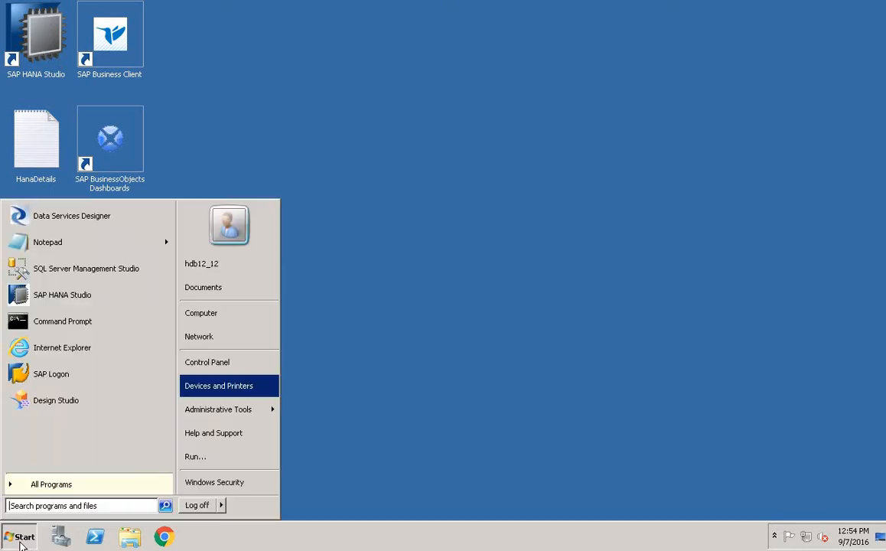
{"action": "left_click", "coordinate": [65, 491]}
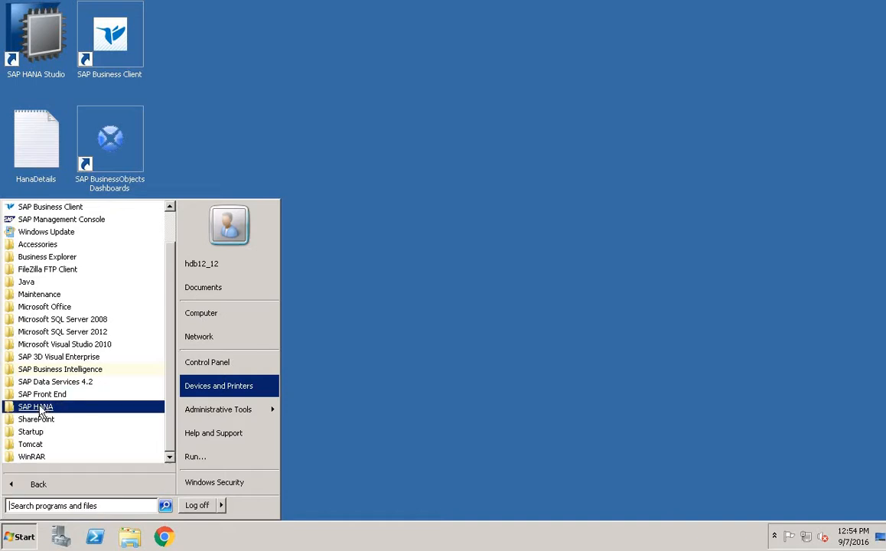
{"action": "left_click", "coordinate": [41, 410]}
{"action": "left_click", "coordinate": [47, 419]}
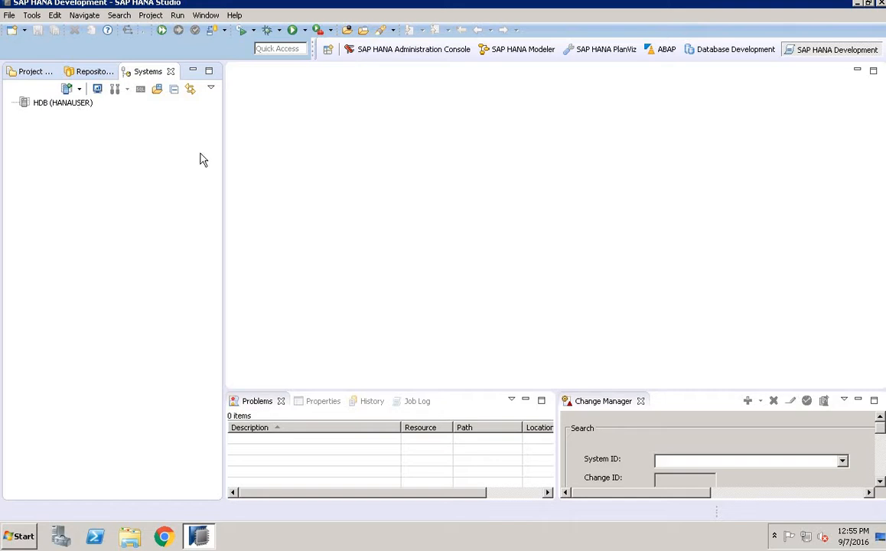
Look over the list of available perspectives and close it without choosing one.
{"action": "left_click", "coordinate": [332, 49]}
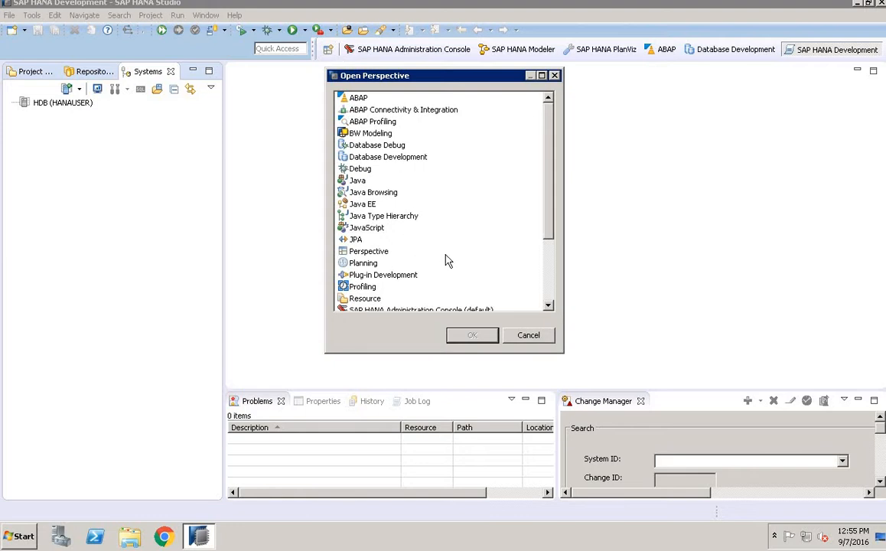
{"action": "left_click", "coordinate": [528, 335]}
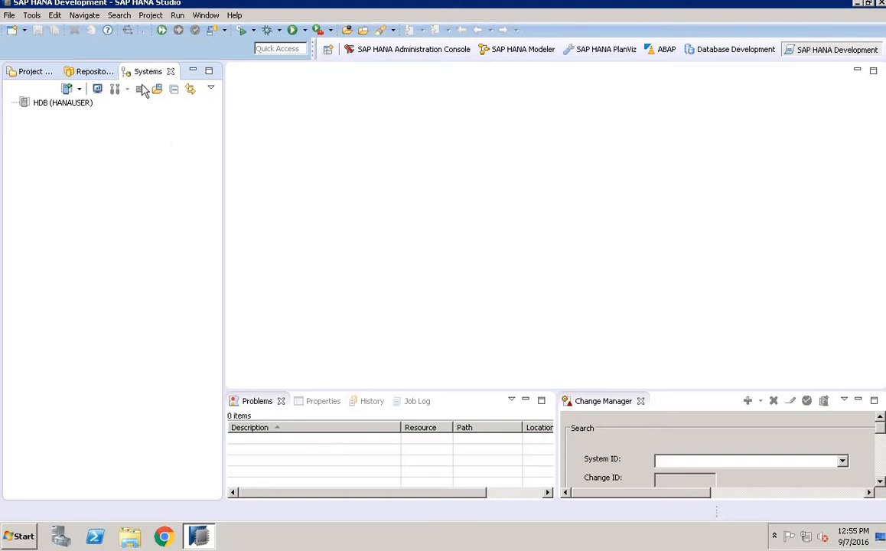
Start adding a new system with host name server and instance number 2, and proceed to its connection properties.
{"action": "left_click", "coordinate": [49, 107]}
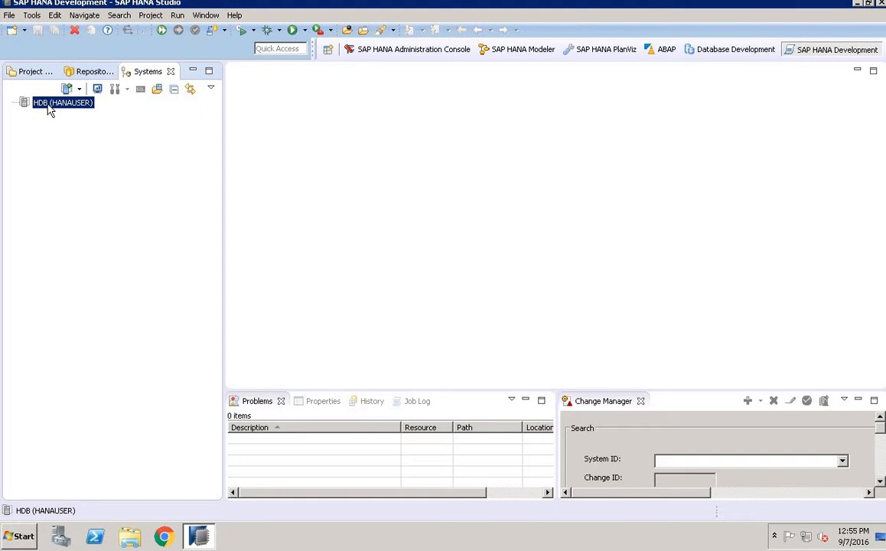
{"action": "left_click", "coordinate": [76, 227]}
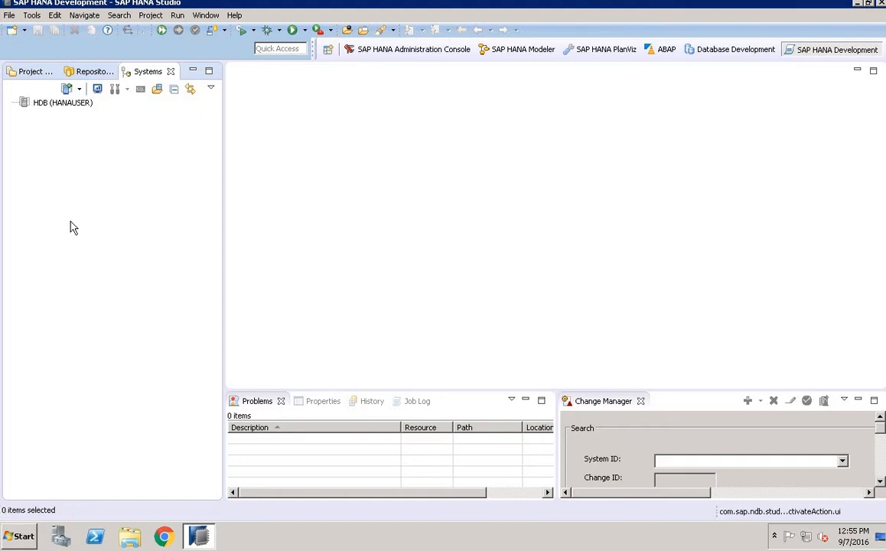
{"action": "right_click", "coordinate": [72, 227]}
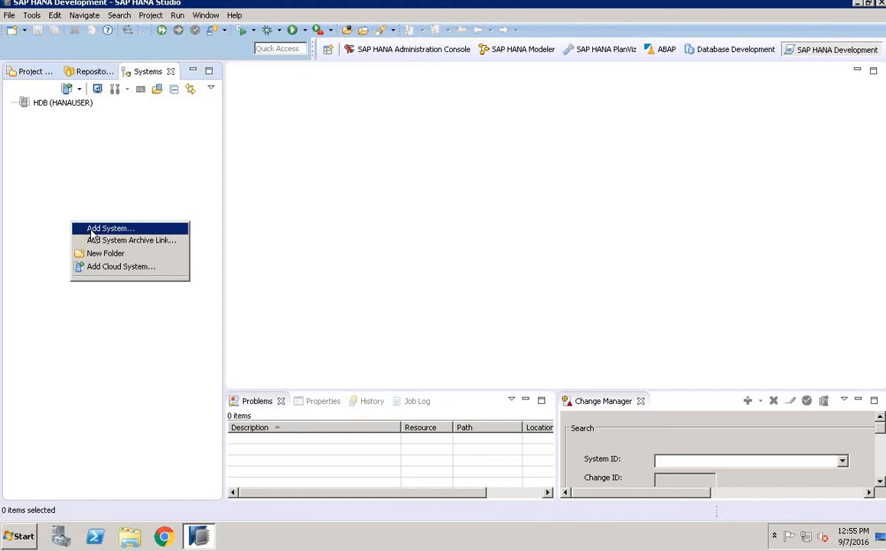
{"action": "left_click", "coordinate": [90, 231]}
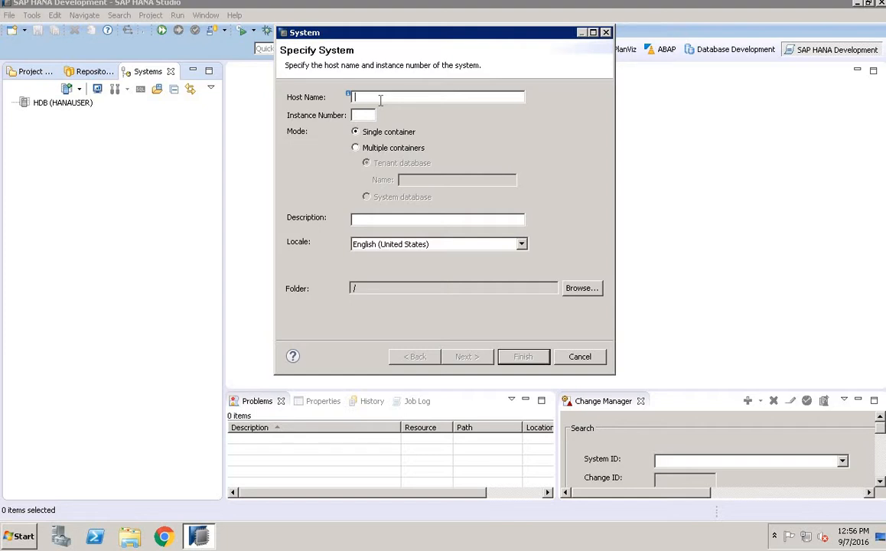
{"action": "type", "text": "server"}
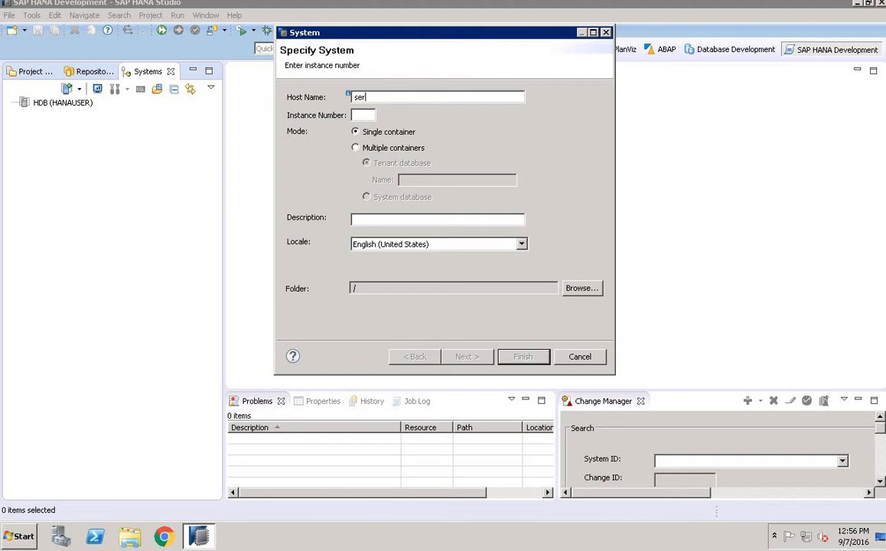
{"action": "left_click", "coordinate": [374, 115]}
{"action": "type", "text": "2"}
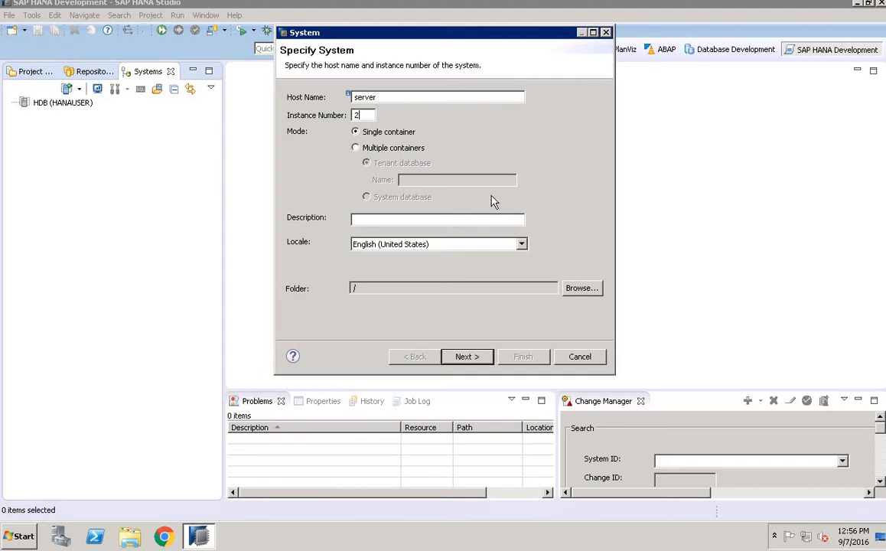
{"action": "left_click", "coordinate": [469, 356]}
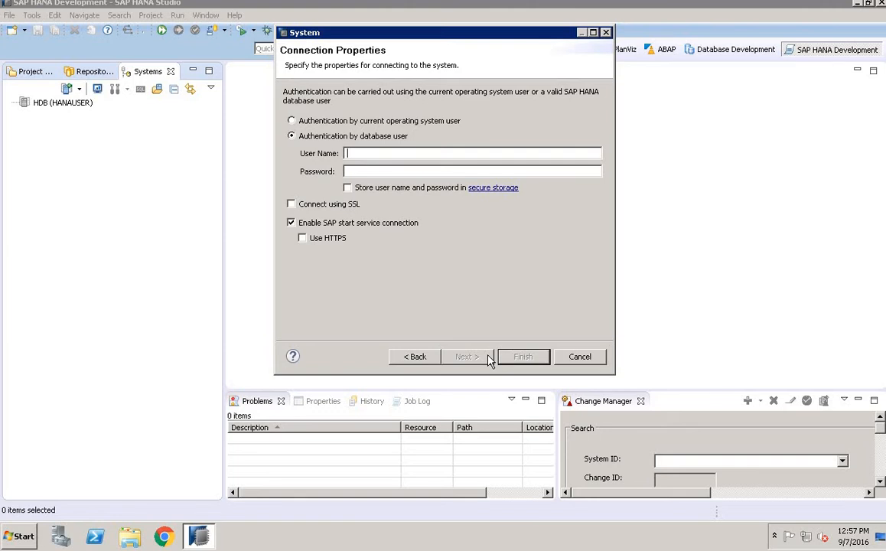
Fill in database user authentication for the new system with user name HANA and the account password, and cancel adding it.
{"action": "left_click", "coordinate": [438, 125]}
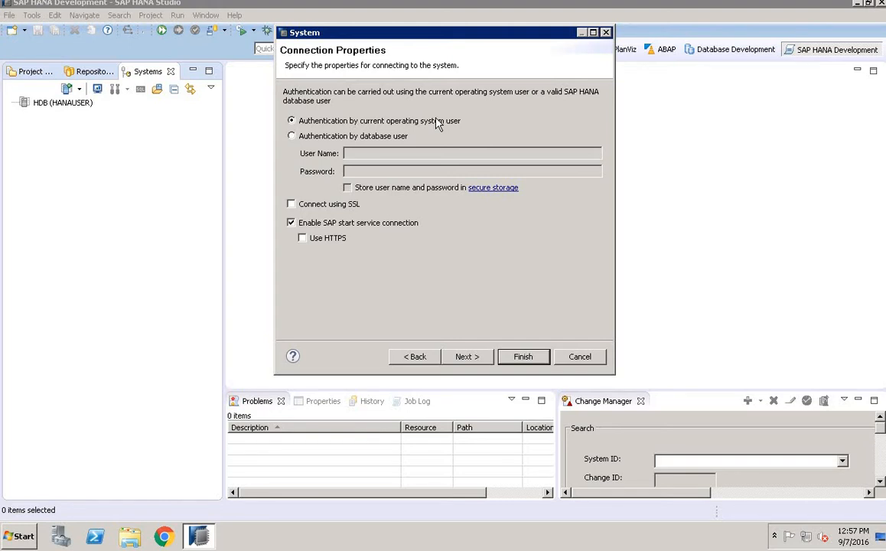
{"action": "left_click", "coordinate": [338, 141]}
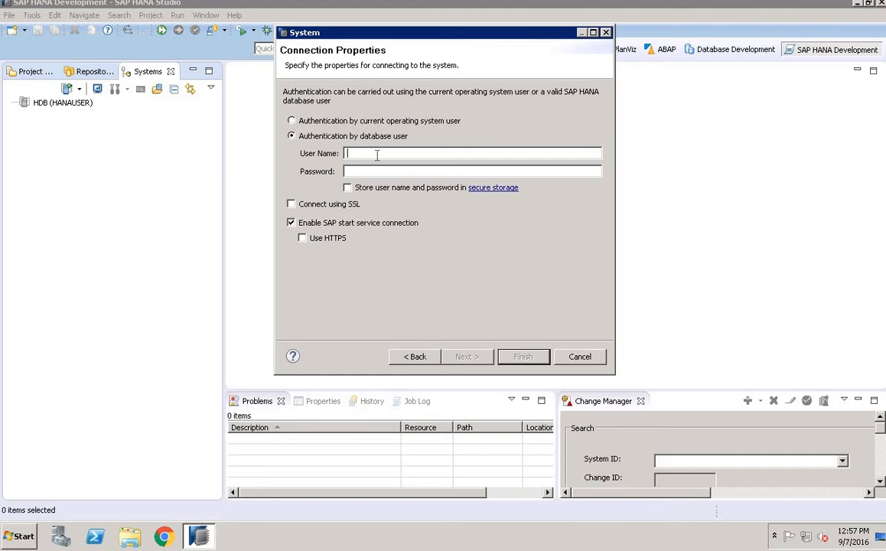
{"action": "type", "text": "HANA"}
{"action": "key", "text": "Tab"}
{"action": "type", "text": "••••"}
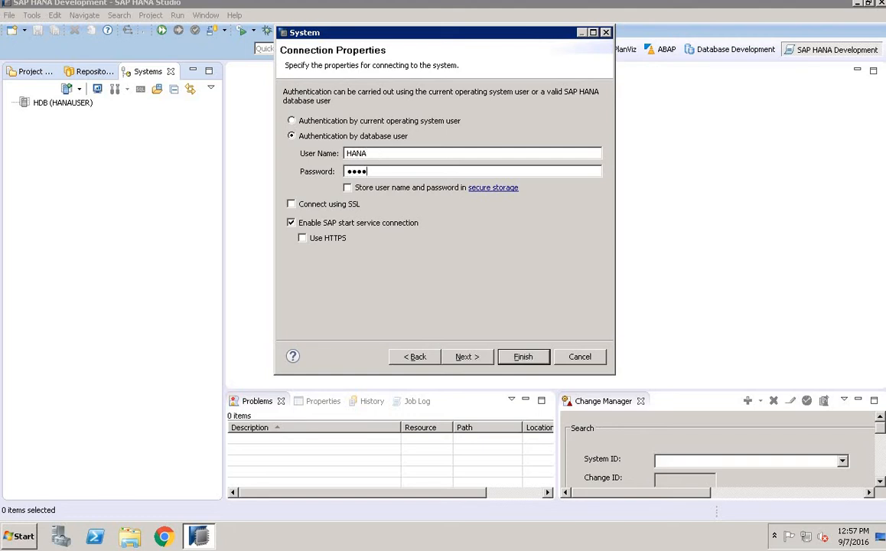
{"action": "left_click", "coordinate": [585, 359]}
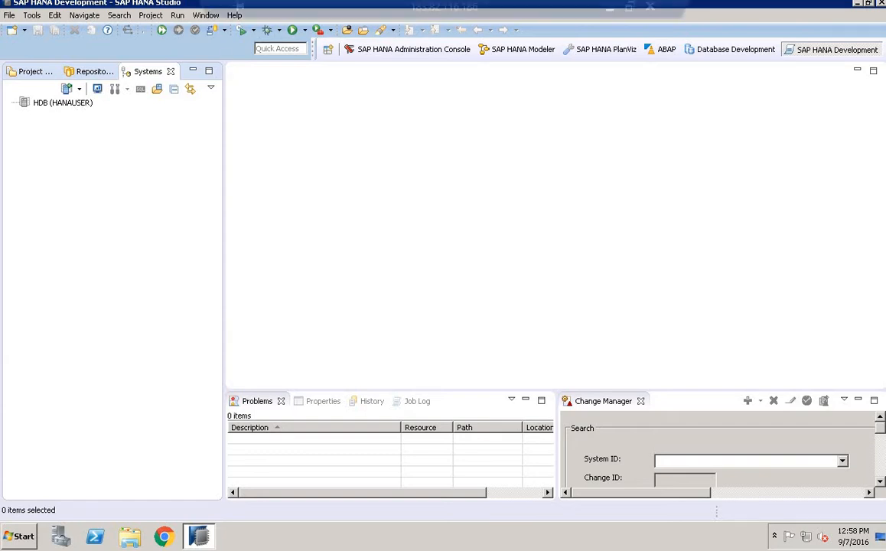
Log on to the existing HDB system by entering the database user's password.
{"action": "left_click", "coordinate": [45, 105]}
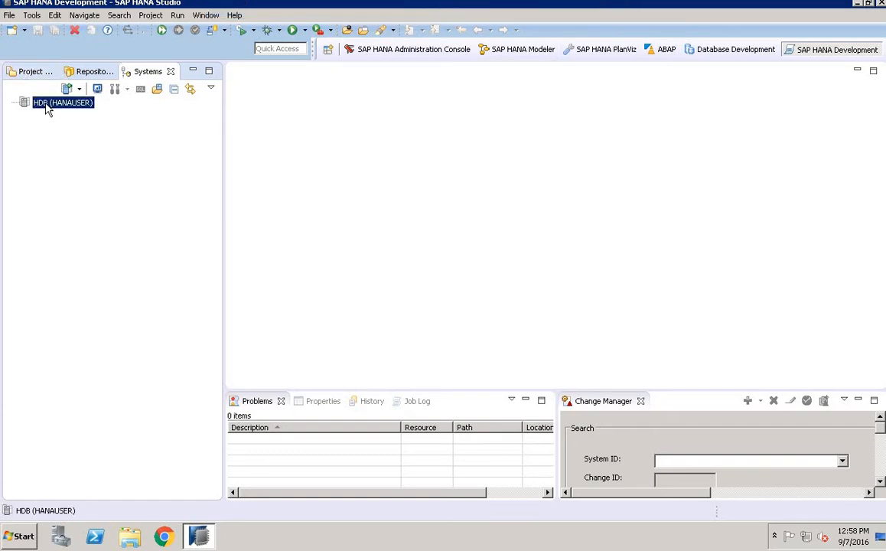
{"action": "right_click", "coordinate": [45, 104]}
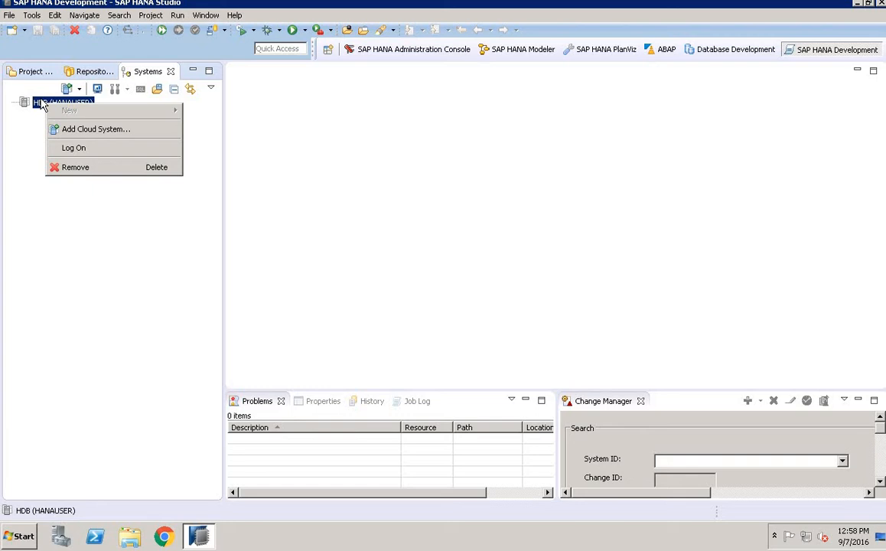
{"action": "left_click", "coordinate": [89, 149]}
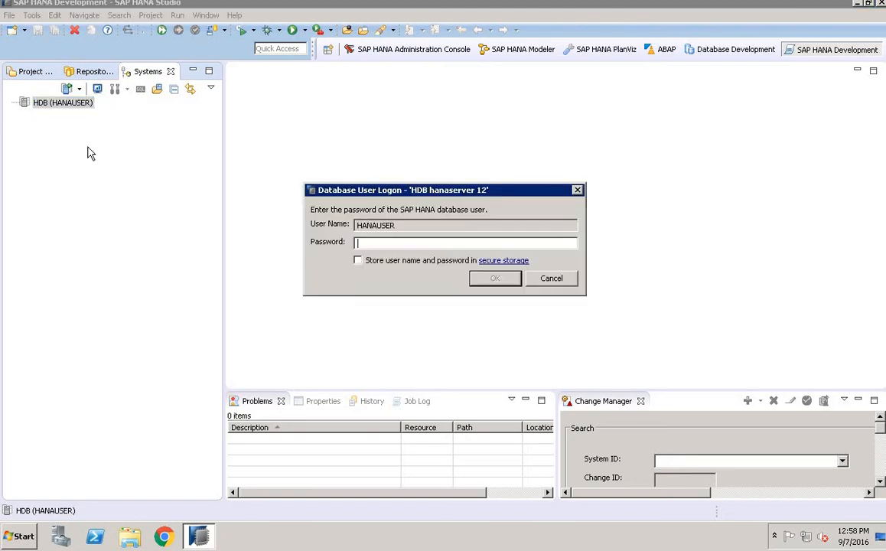
{"action": "type", "text": "**"}
{"action": "key", "text": "BackSpace"}
{"action": "key", "text": "BackSpace"}
{"action": "type", "text": "*********"}
{"action": "key", "text": "Return"}
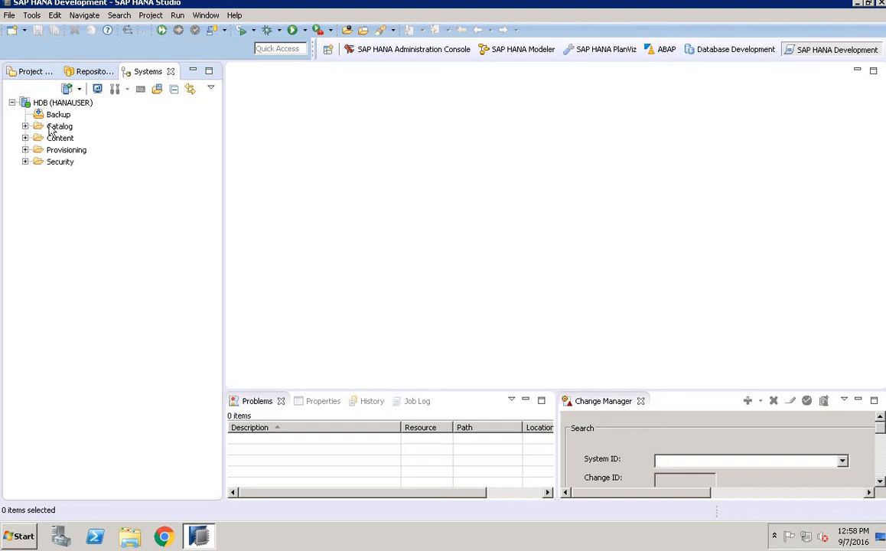
Look through the Catalog, Content and Security folders of the HDB system.
{"action": "left_click", "coordinate": [25, 126]}
{"action": "left_click", "coordinate": [25, 162]}
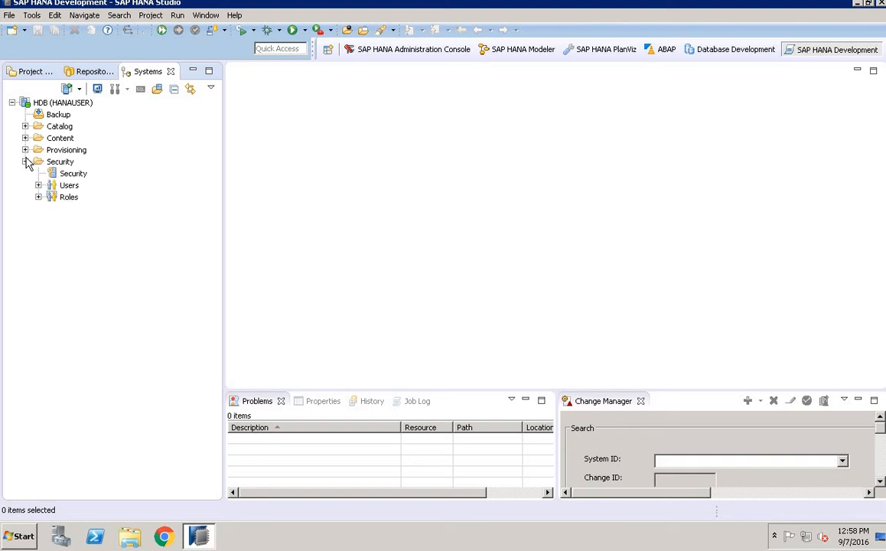
{"action": "left_click", "coordinate": [25, 161]}
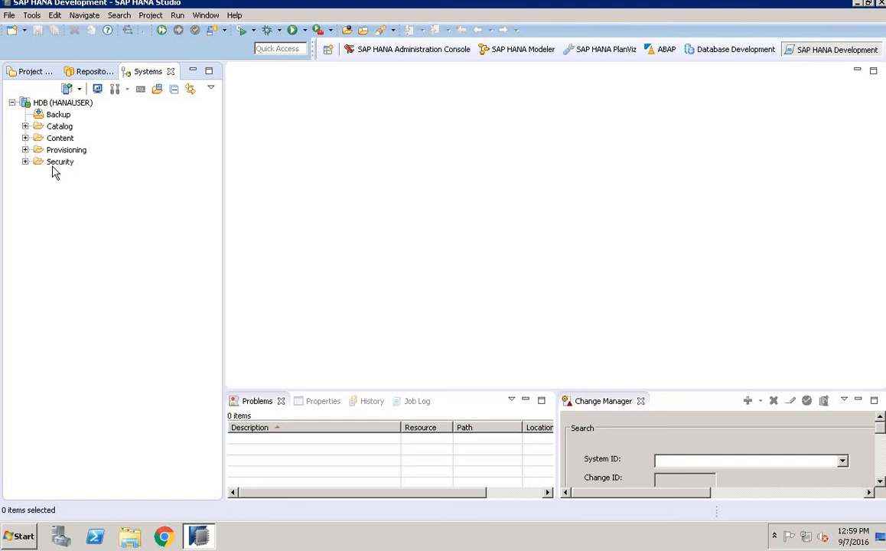
{"action": "left_click", "coordinate": [26, 138]}
{"action": "mouse_move", "coordinate": [27, 111]}
{"action": "mouse_move", "coordinate": [377, 2]}
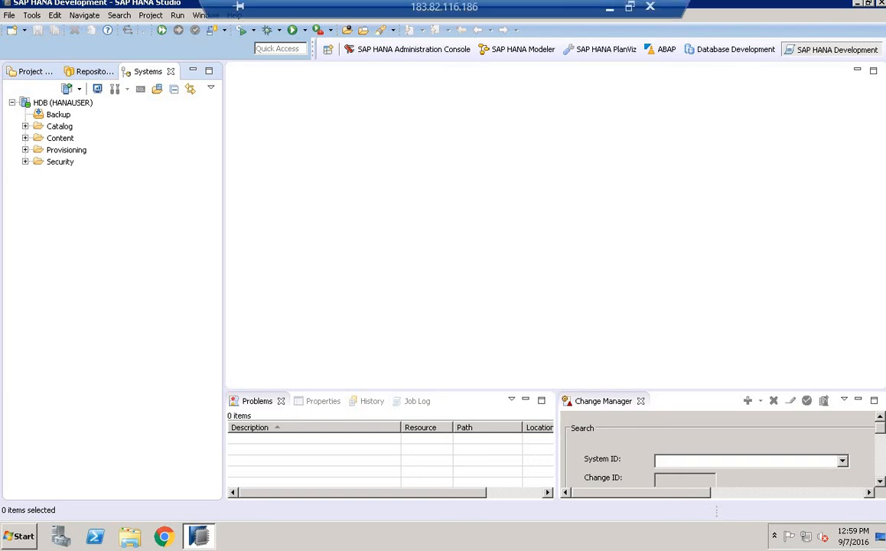